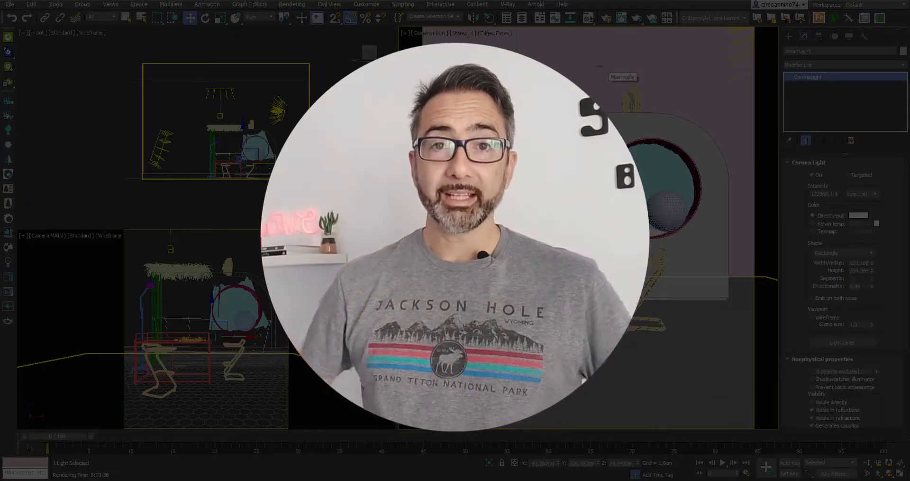
Review the Corona performance and scene settings in Render Setup, then close it.
click(608, 19)
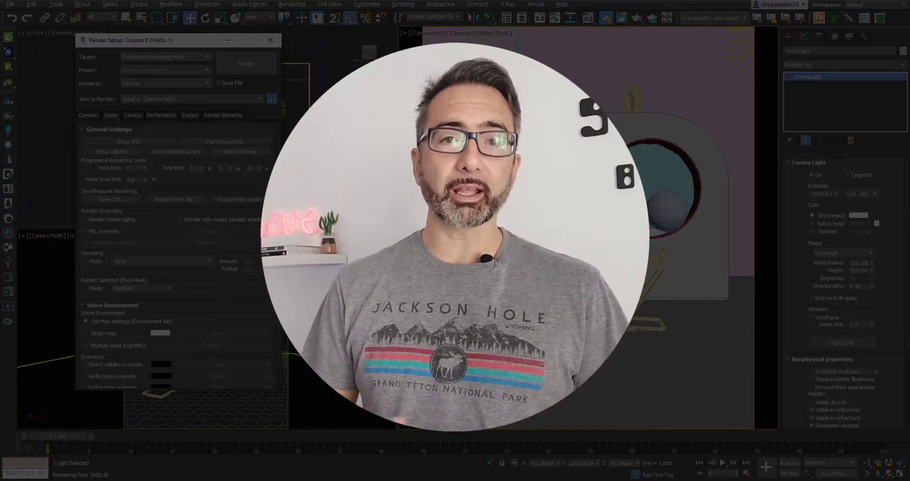
click(161, 116)
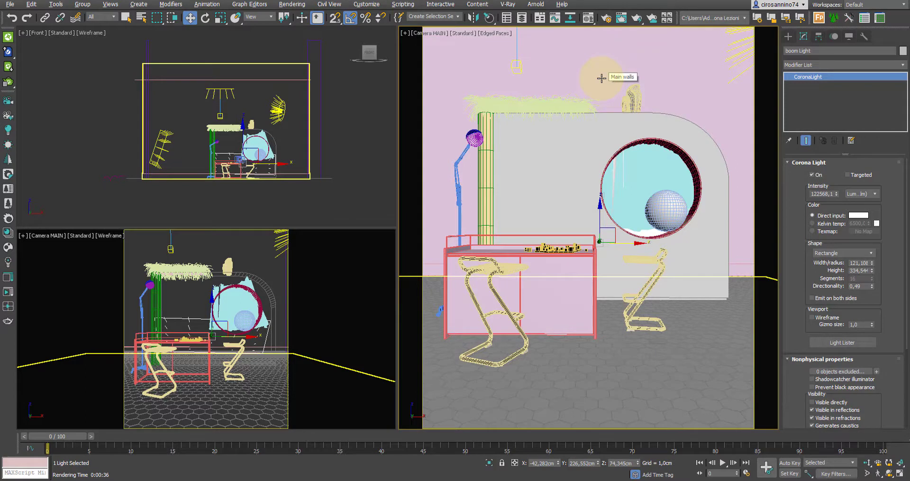
click(607, 18)
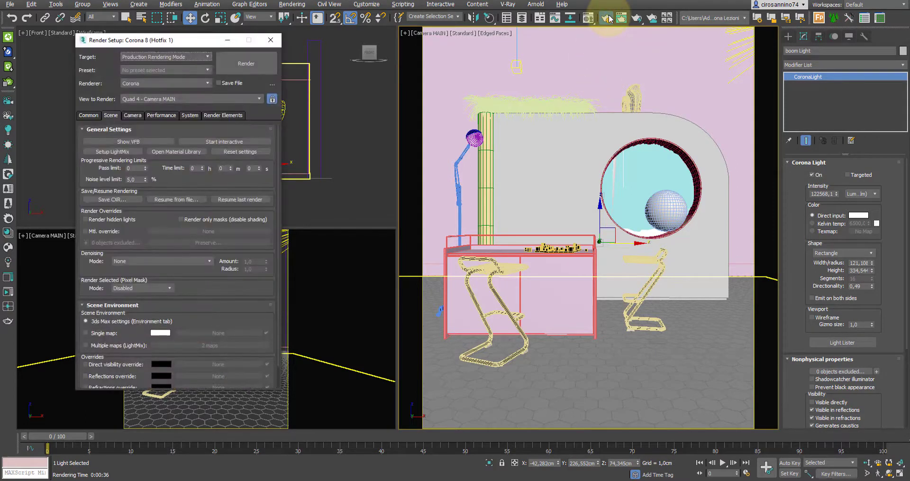
key(F10)
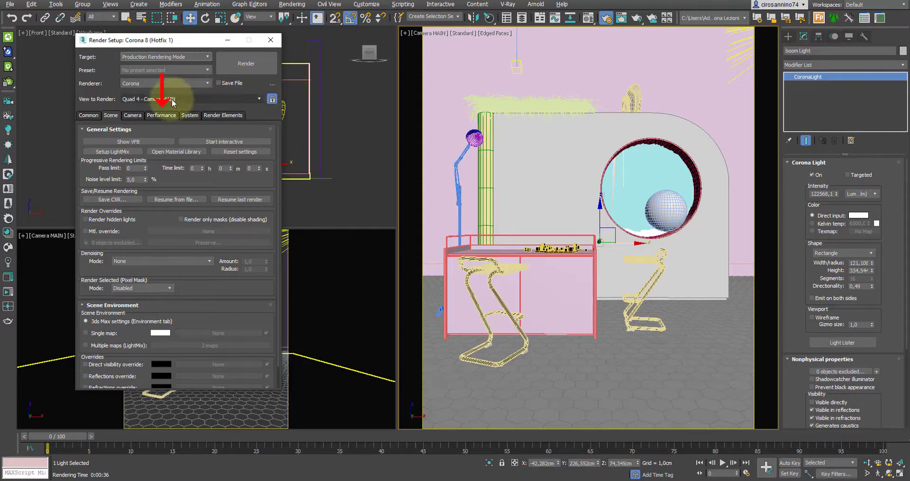
click(161, 115)
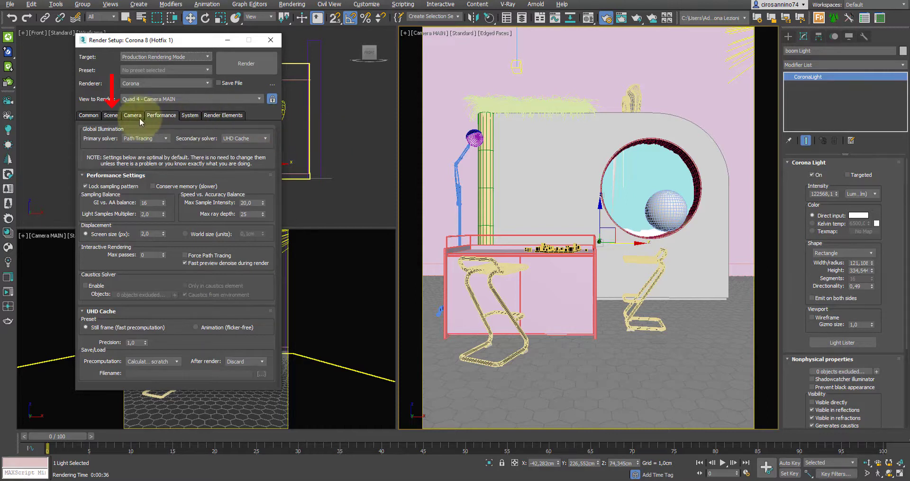
click(112, 116)
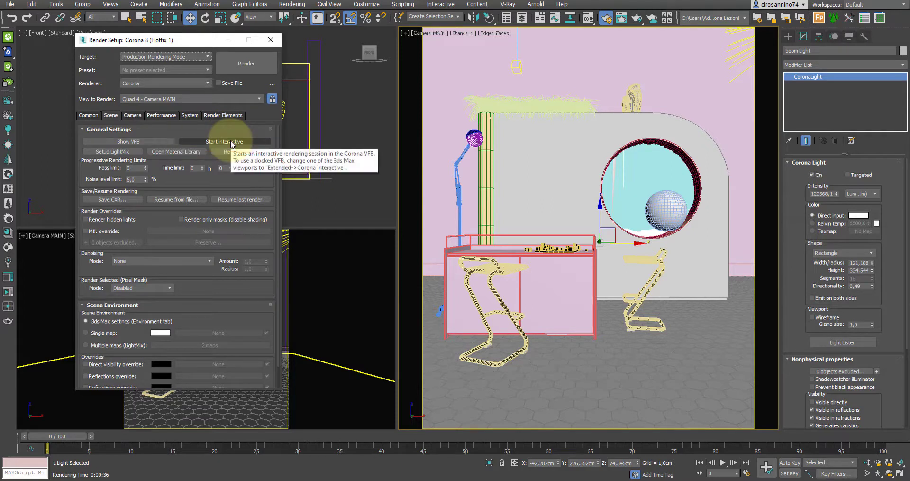
click(276, 44)
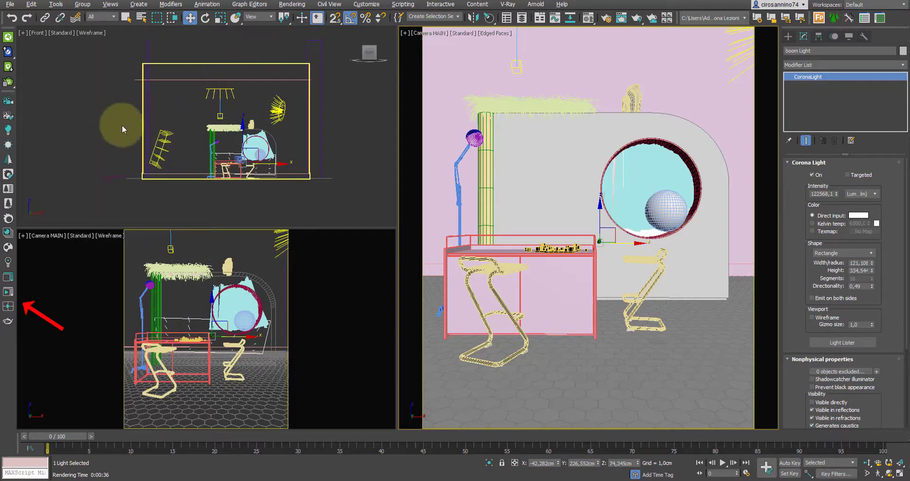
Start a Corona interactive render of the camera view in the frame buffer.
click(10, 279)
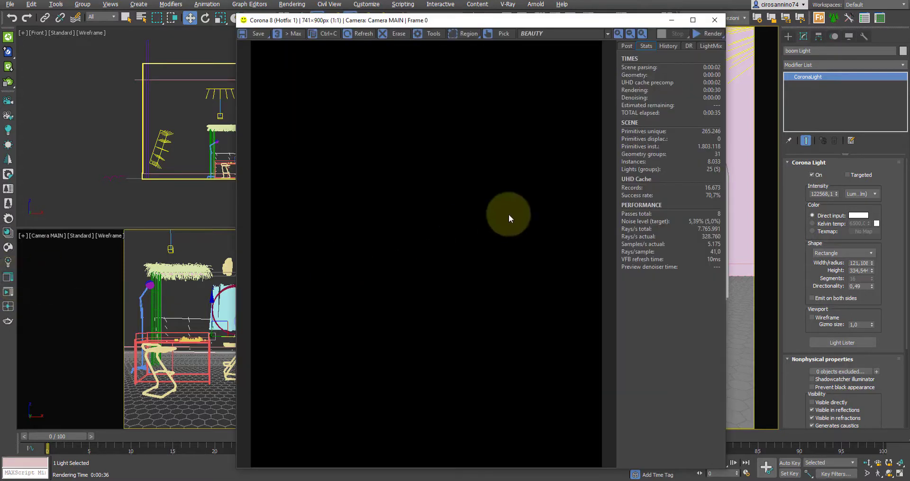
click(699, 32)
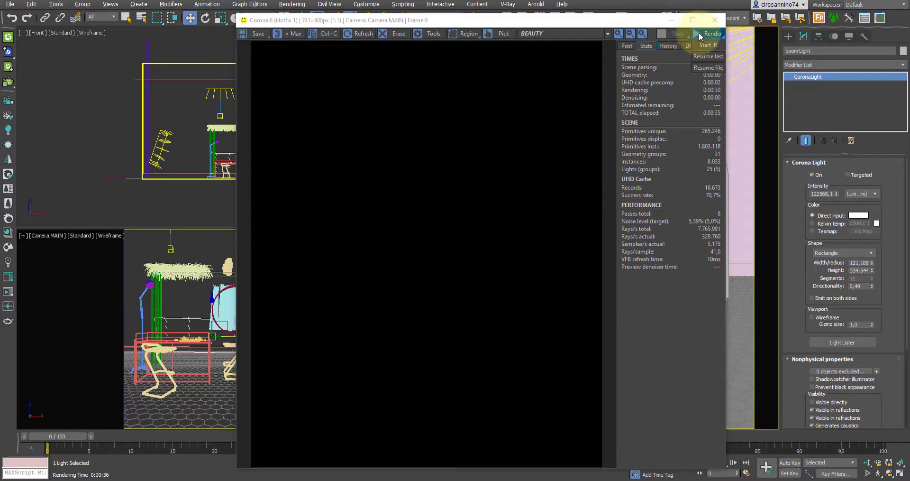
click(705, 43)
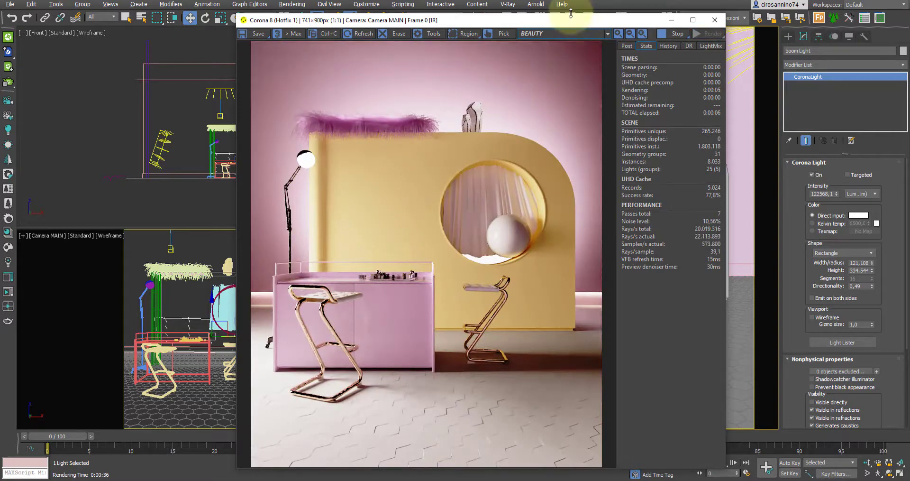
drag(573, 21, 372, 16)
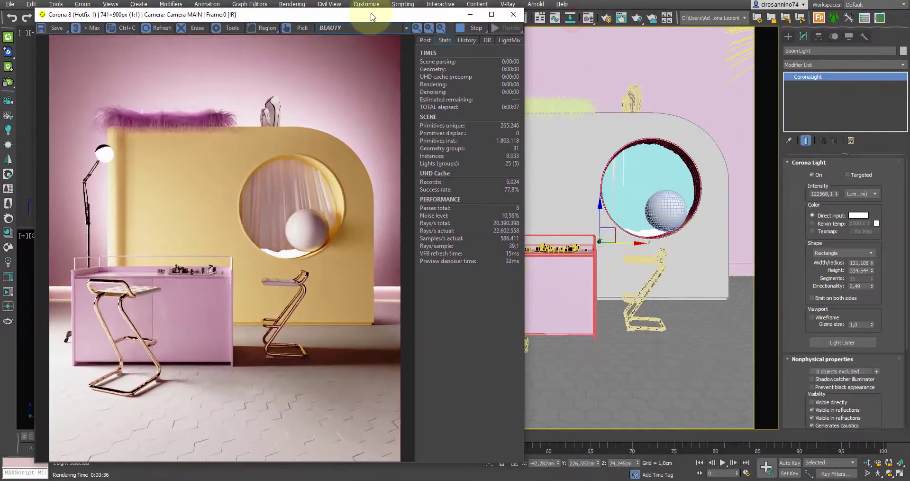
Shift the right-hand stool slightly right and show the camera viewport in wireframe.
click(637, 264)
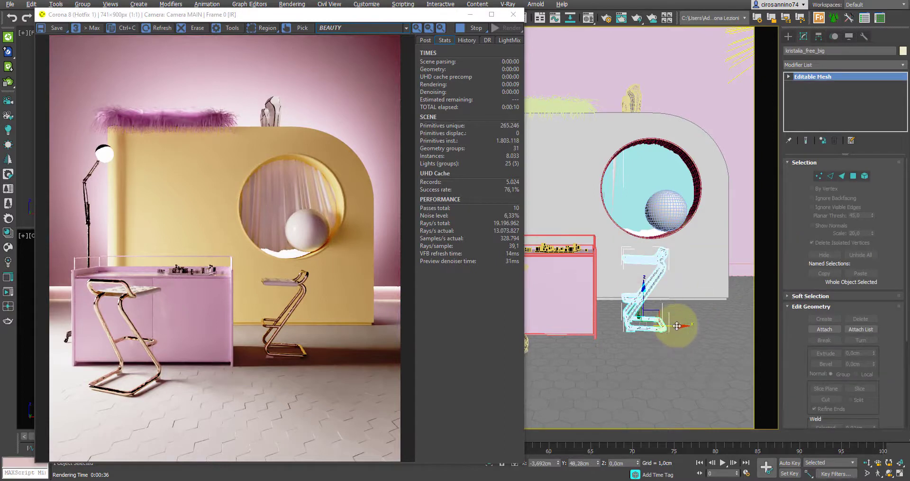
drag(676, 319, 691, 326)
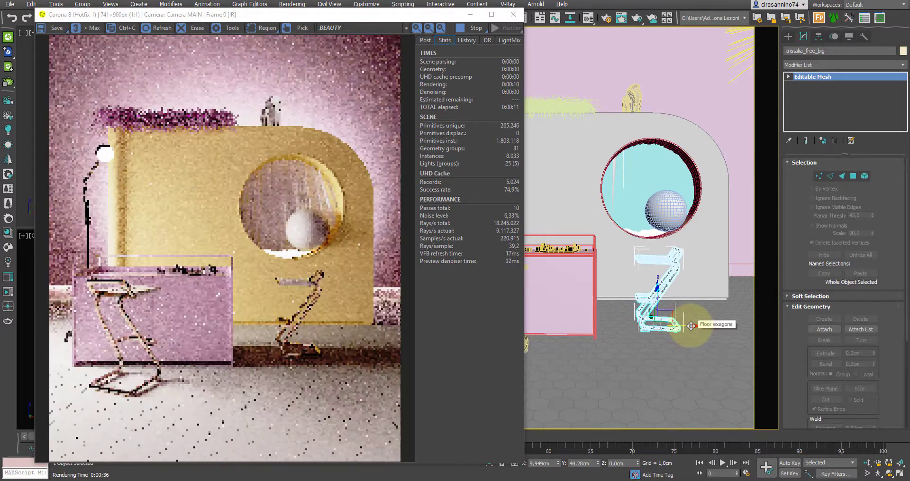
right_click(665, 241)
click(593, 220)
Turn the boom light off and back on.
click(605, 241)
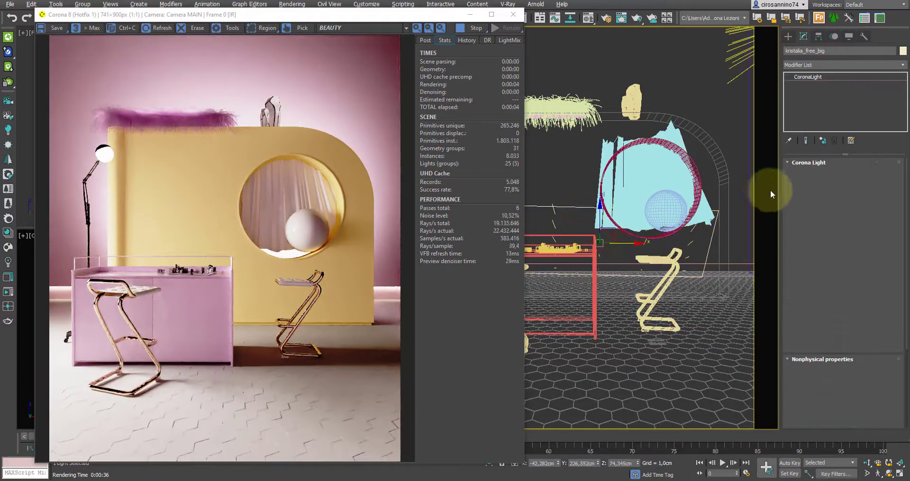
click(811, 174)
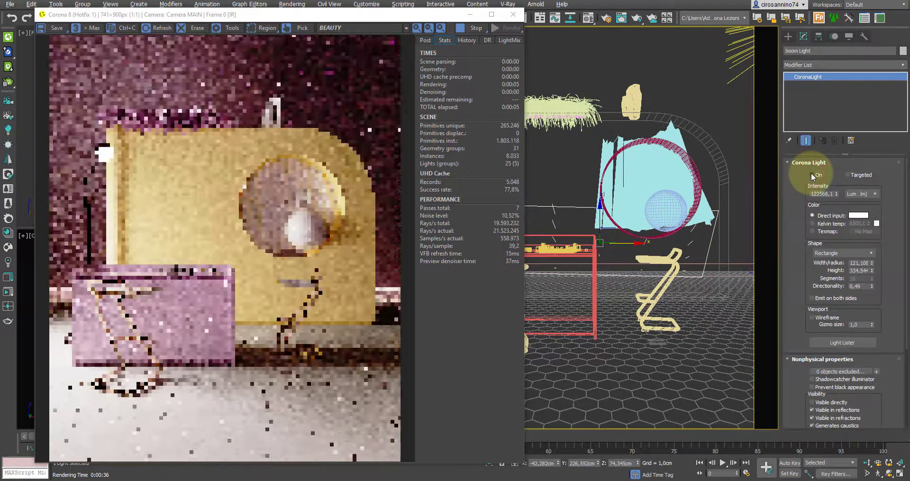
click(811, 174)
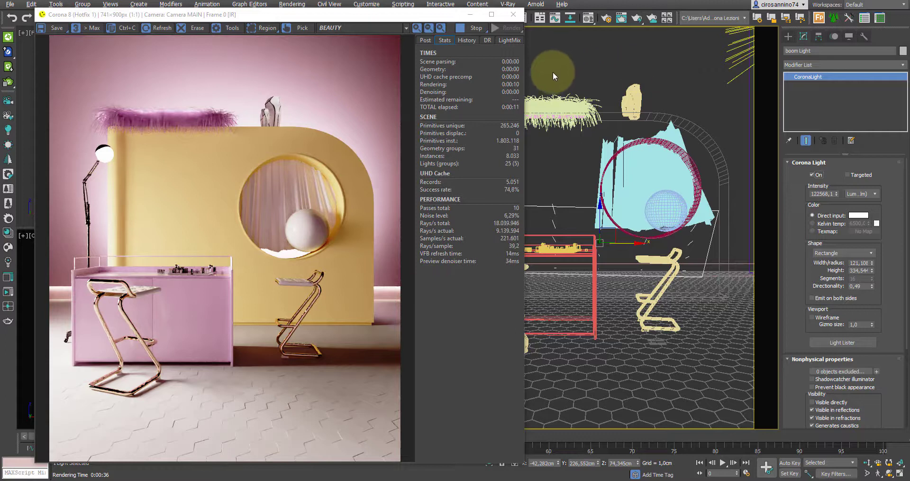
Render interactively in the camera viewport, drop Simple Exposure to -1.133, and restore wireframe view.
click(513, 16)
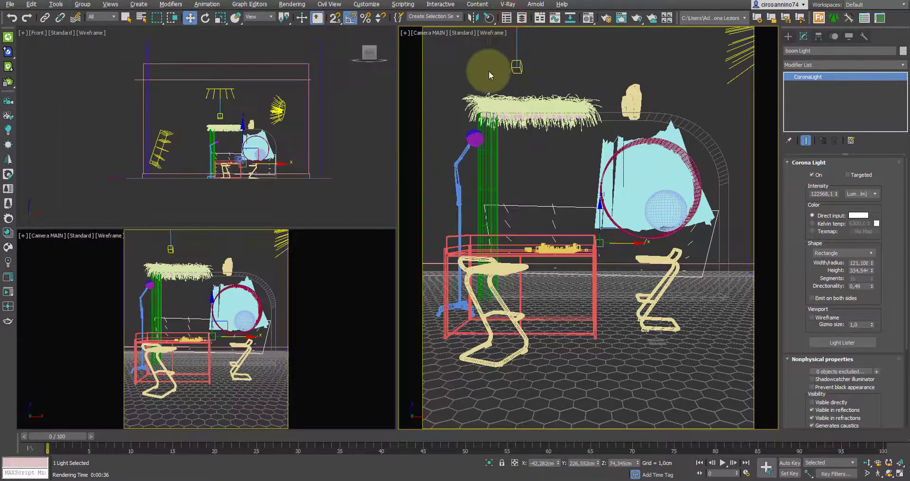
click(9, 307)
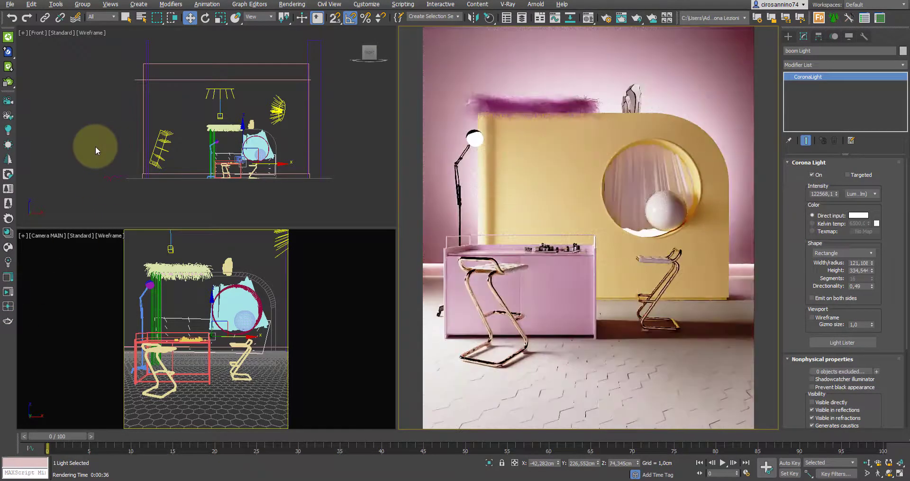
click(606, 18)
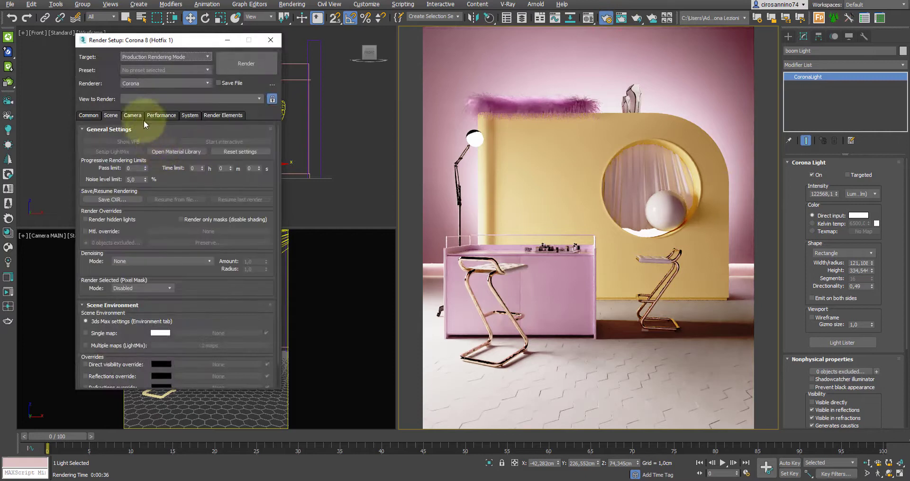
click(133, 115)
click(172, 138)
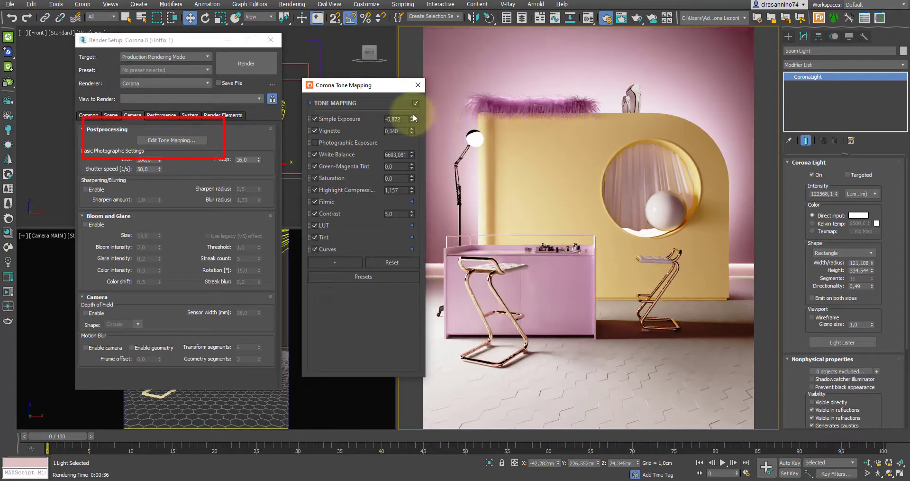
mouse_move(414, 118)
mouse_down()
mouse_move(406, 92)
mouse_move(406, 142)
mouse_up()
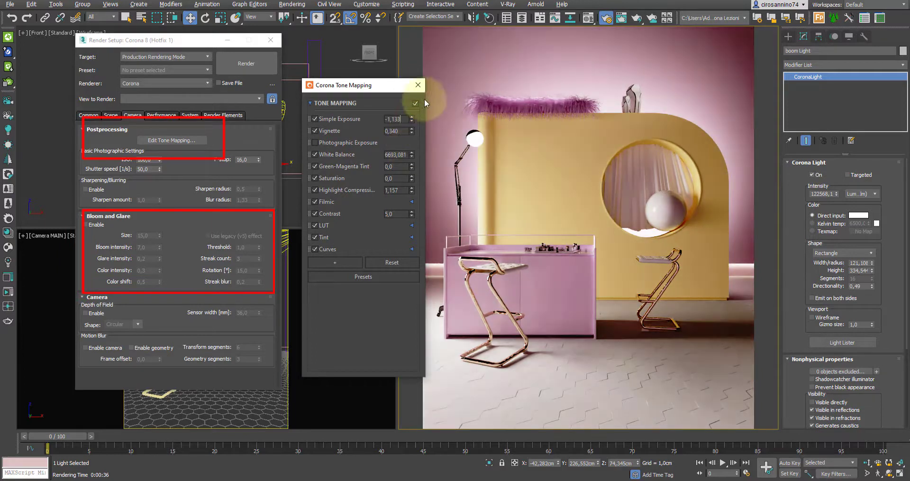
click(417, 85)
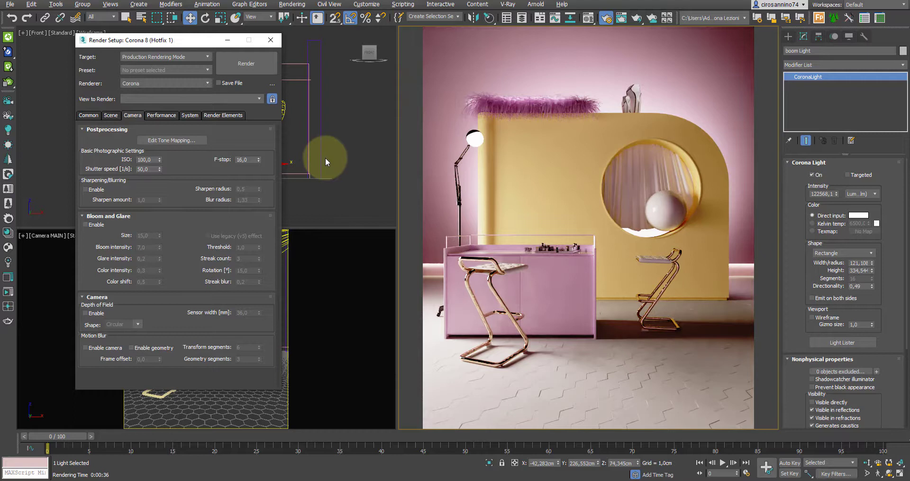
click(723, 36)
click(754, 40)
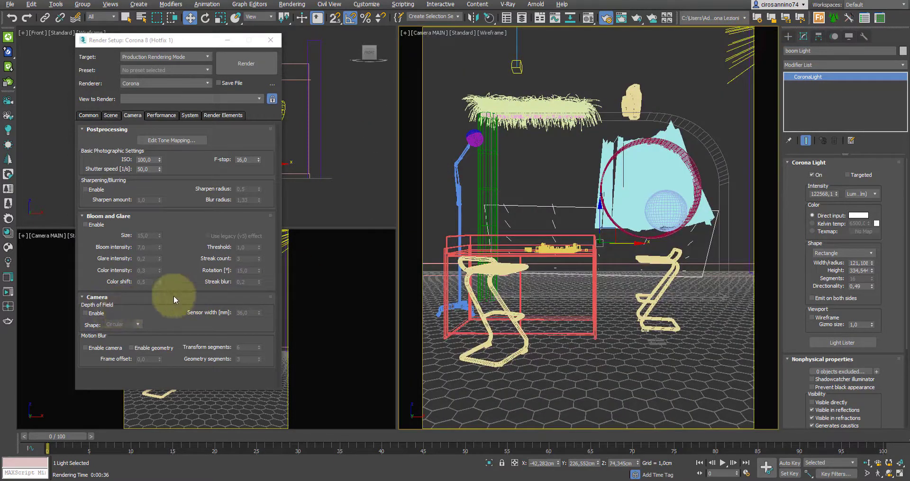
Start an interactive render in the Corona frame buffer, then close the frame buffer.
click(7, 278)
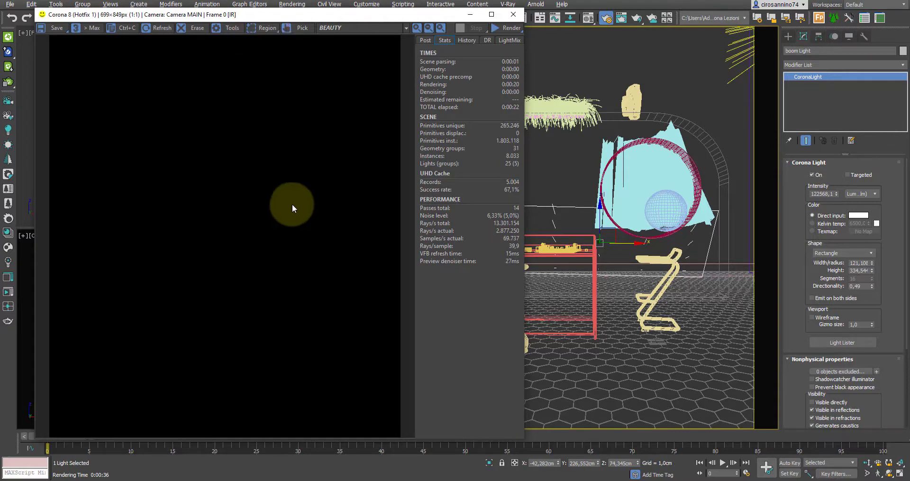
click(513, 14)
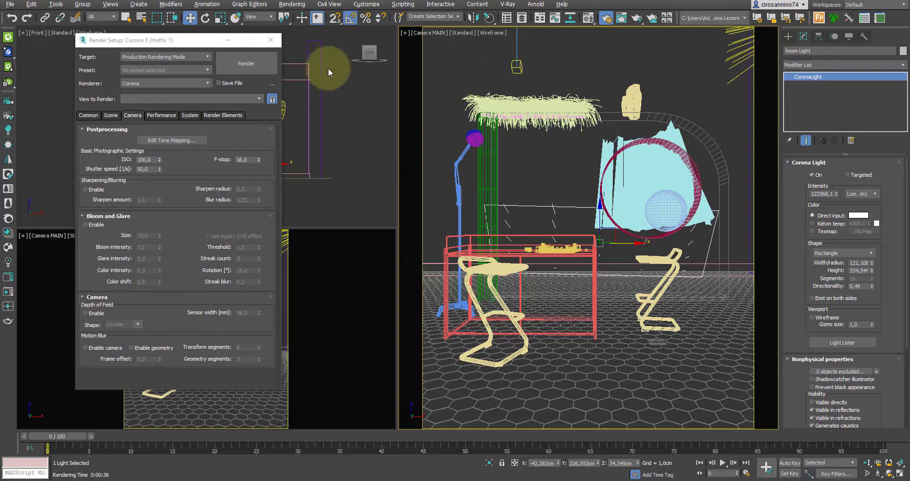
On the Scene settings, set the progressive noise level limit to 2%.
click(109, 115)
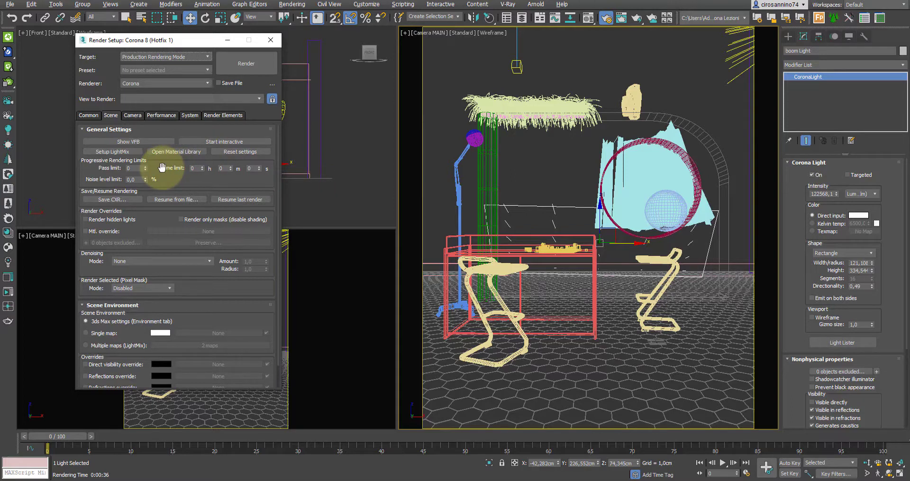
double_click(127, 179)
text(2)
key(Return)
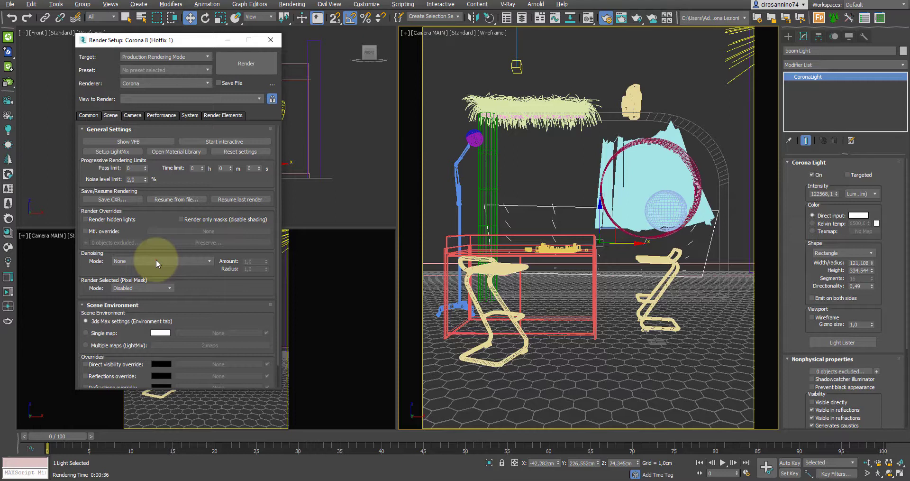
Keep denoising at None and change the noise level limit from 2% to 5%.
click(156, 260)
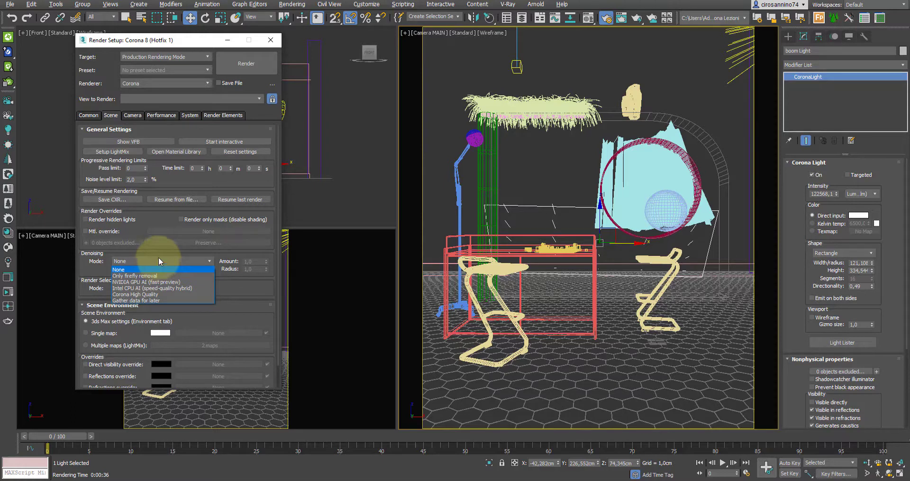
click(138, 180)
drag(137, 179, 119, 179)
text(5)
key(Return)
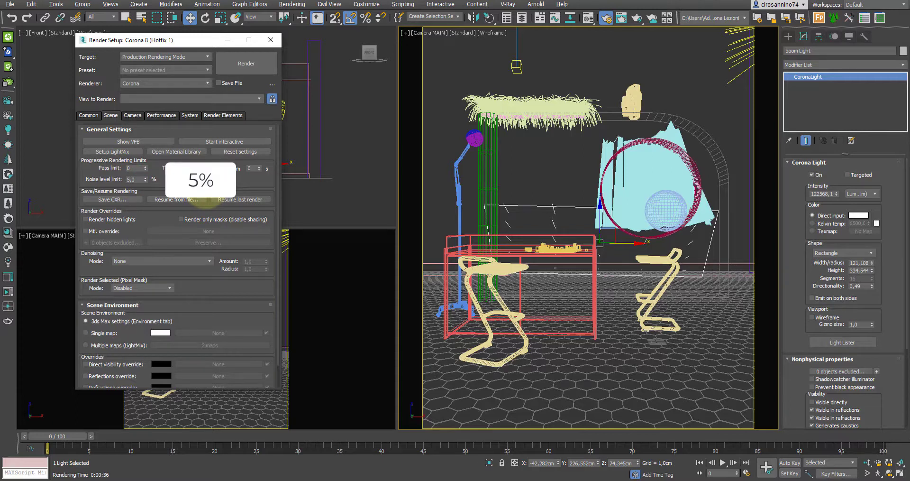
Run interactive rendering in the Corona frame buffer and check the noise level statistic.
click(8, 277)
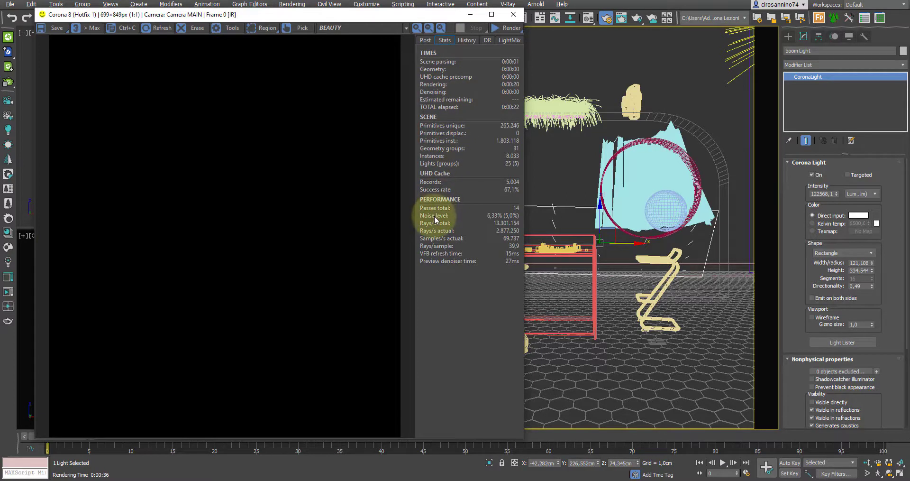
mouse_move(434, 217)
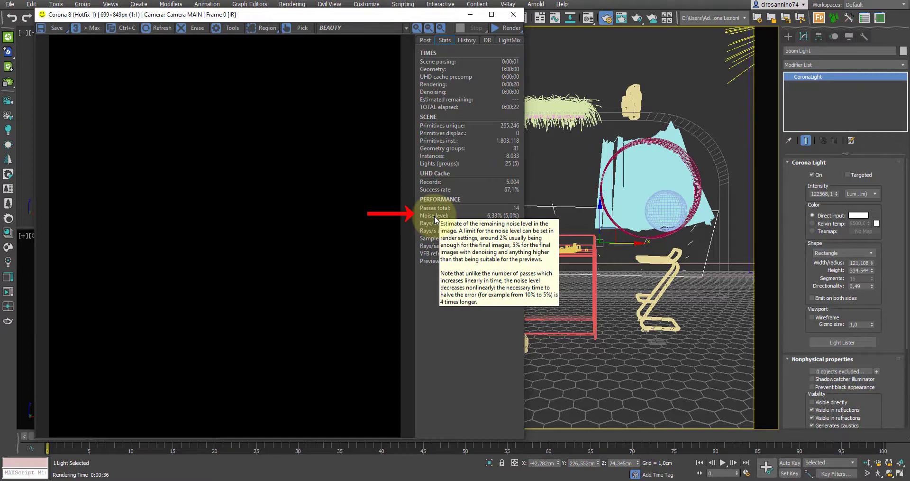
Reopen the frame buffer and launch the final 741×900 production render of Camera MAIN.
click(515, 19)
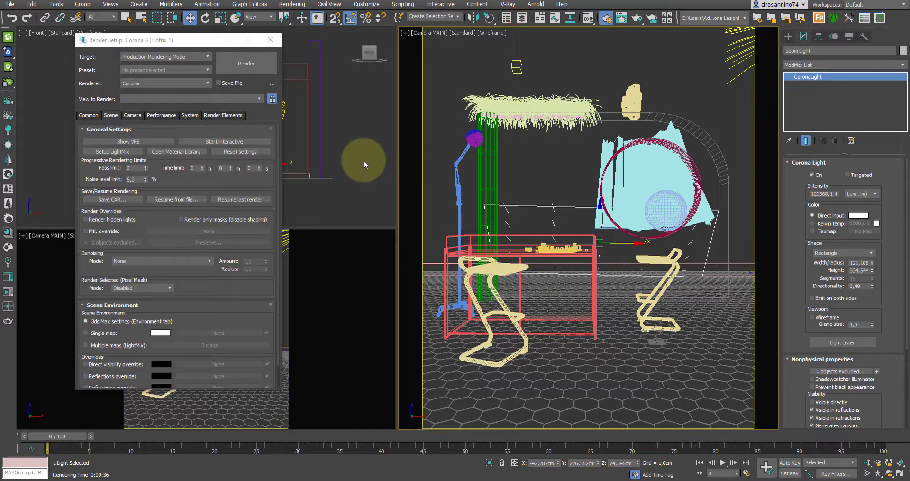
click(8, 277)
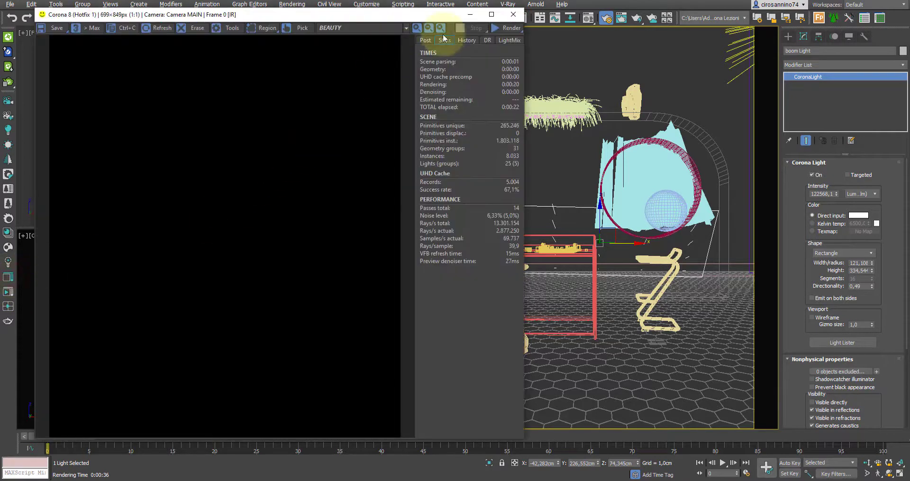
click(498, 29)
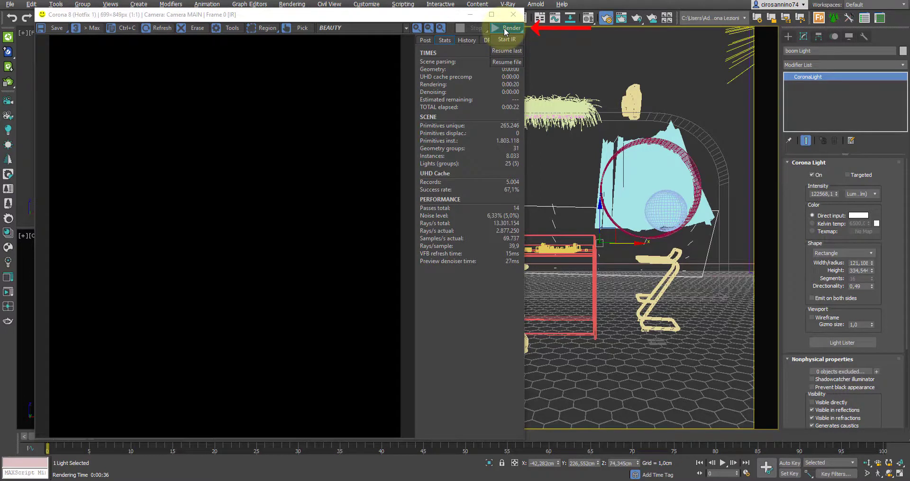
click(505, 29)
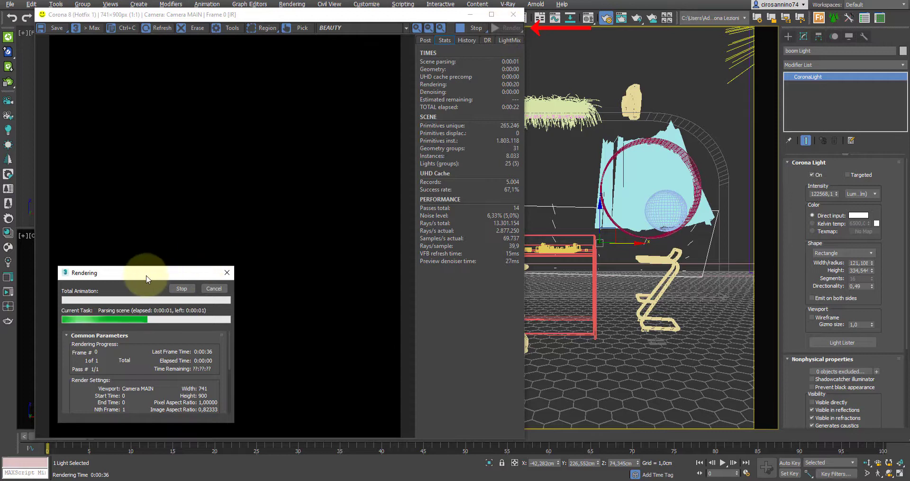
drag(146, 279, 571, 273)
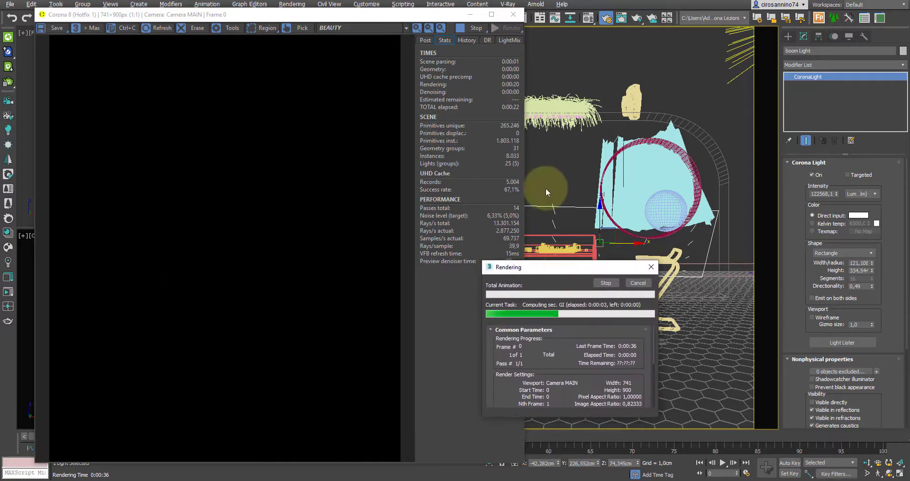